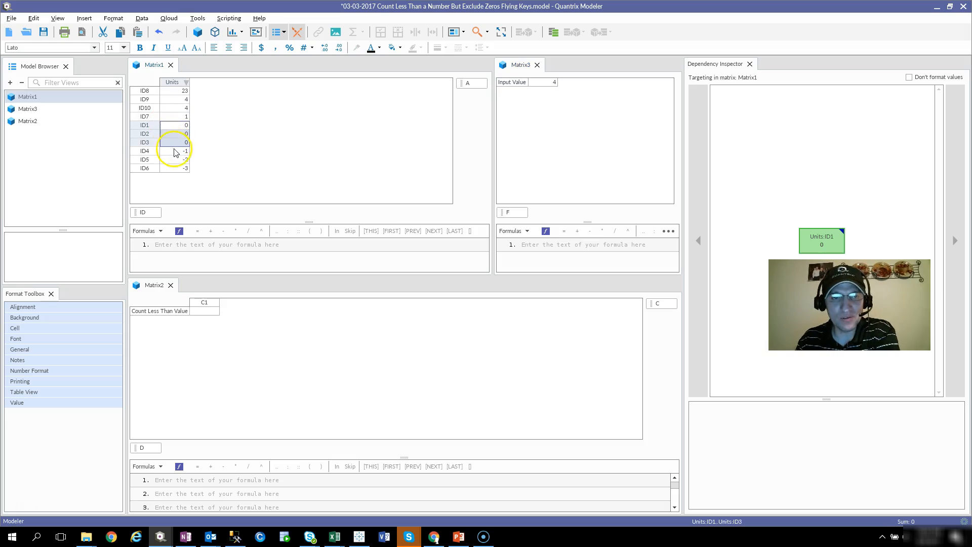
Step: Examine the Matrix1 Units around the threshold, the zero-valued items ID1 to ID3, and the Input Value in Matrix3
drag(185, 98, 184, 116)
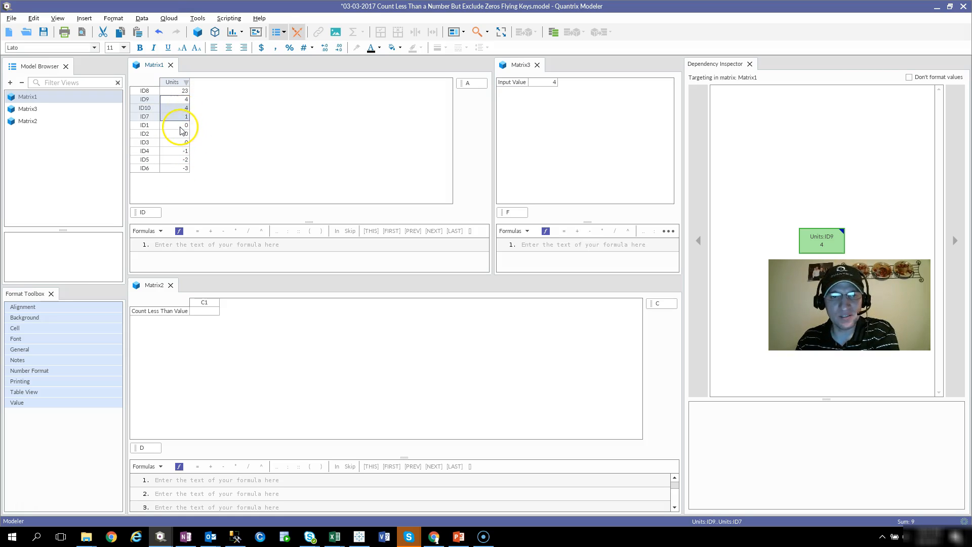
click(185, 125)
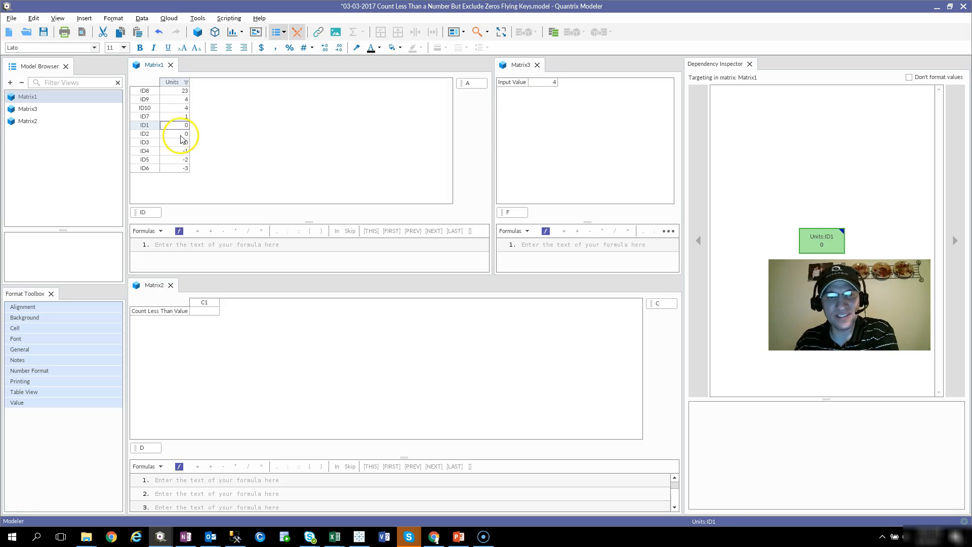
drag(181, 126, 180, 150)
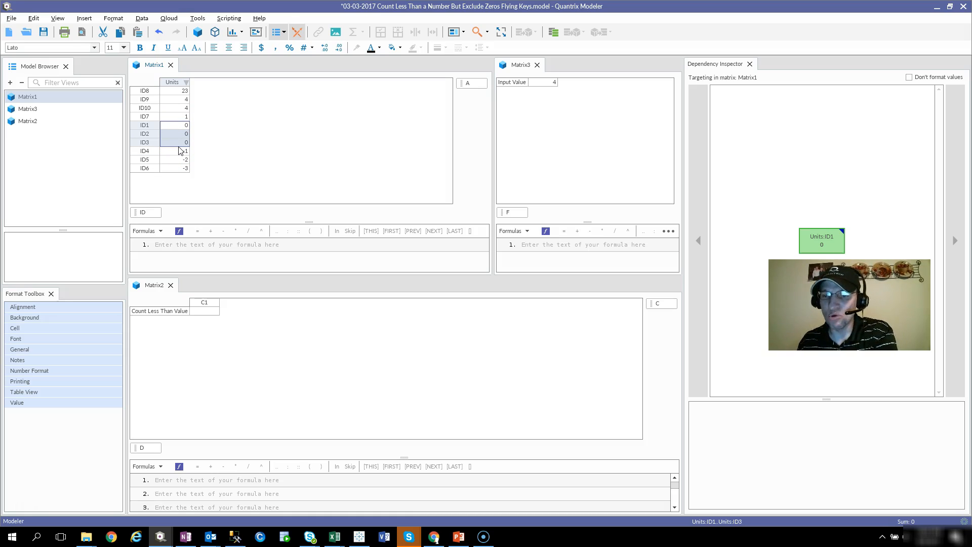
click(543, 86)
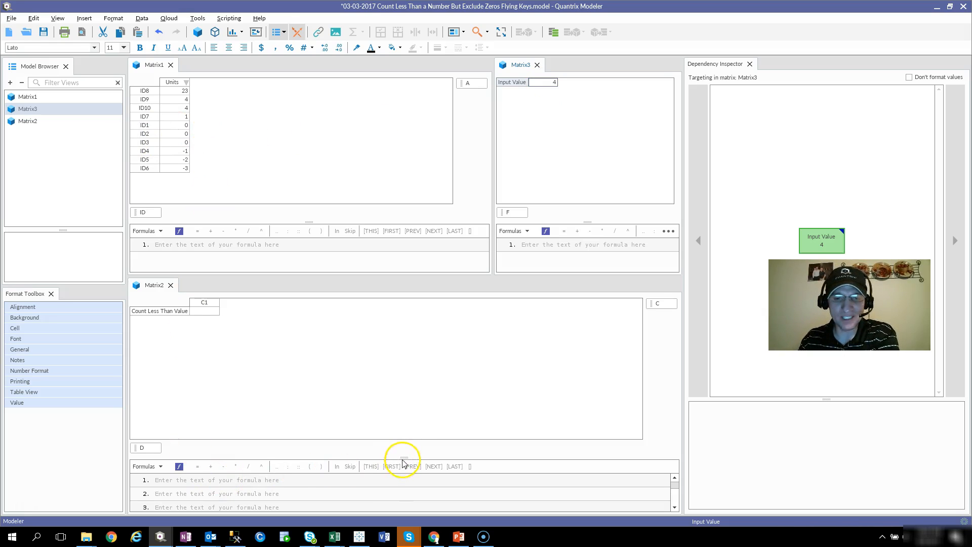
Step: Enlarge Matrix2's formula area and begin formula 1 with "C1:Count Less Than Value ="
drag(406, 459, 400, 366)
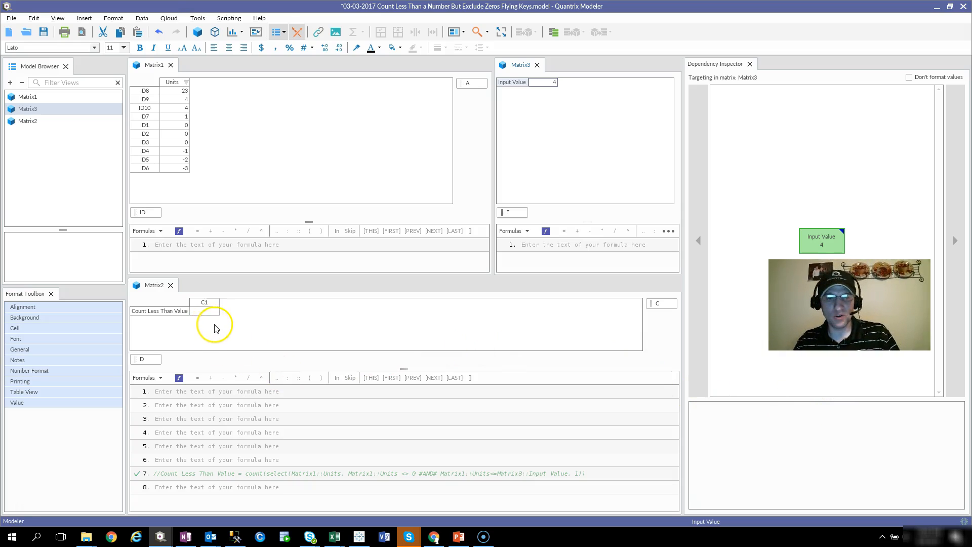
click(204, 311)
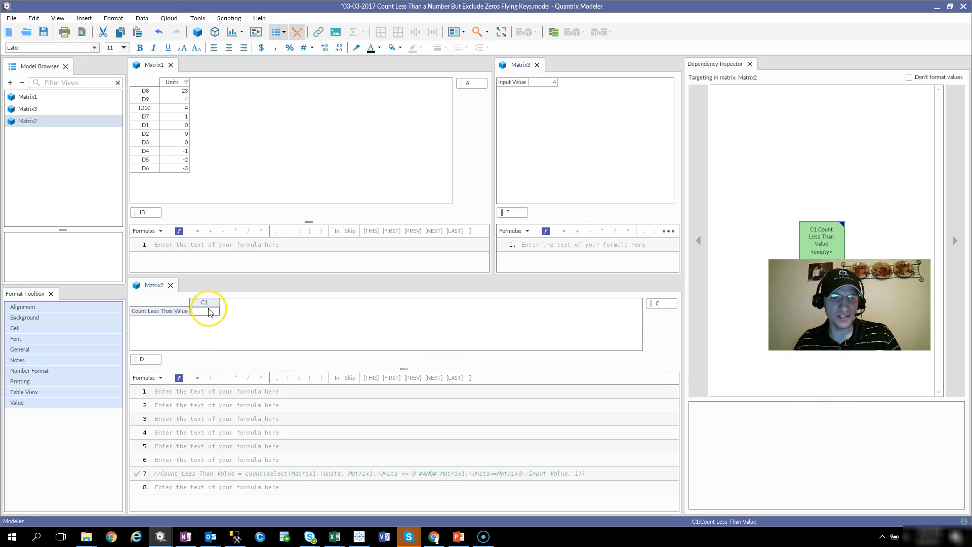
click(218, 391)
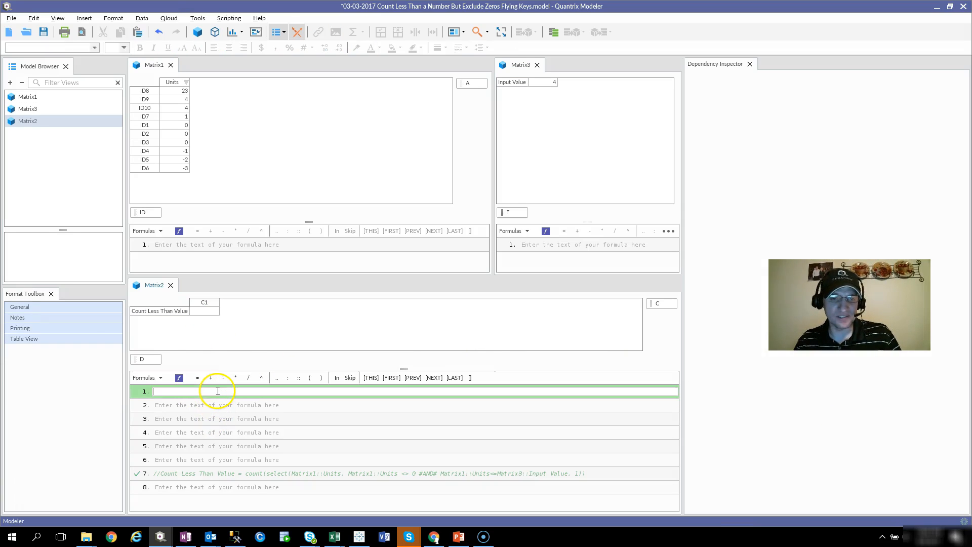
click(205, 311)
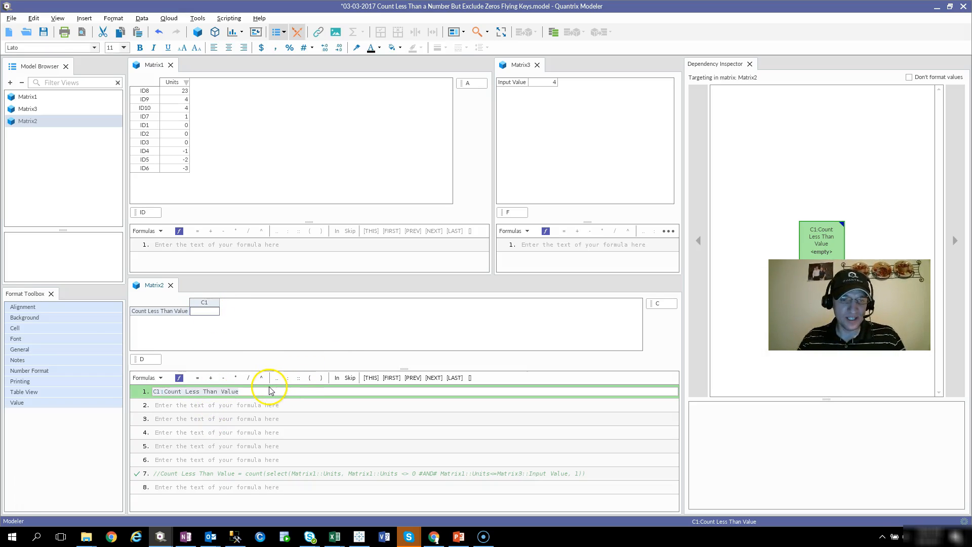
click(247, 392)
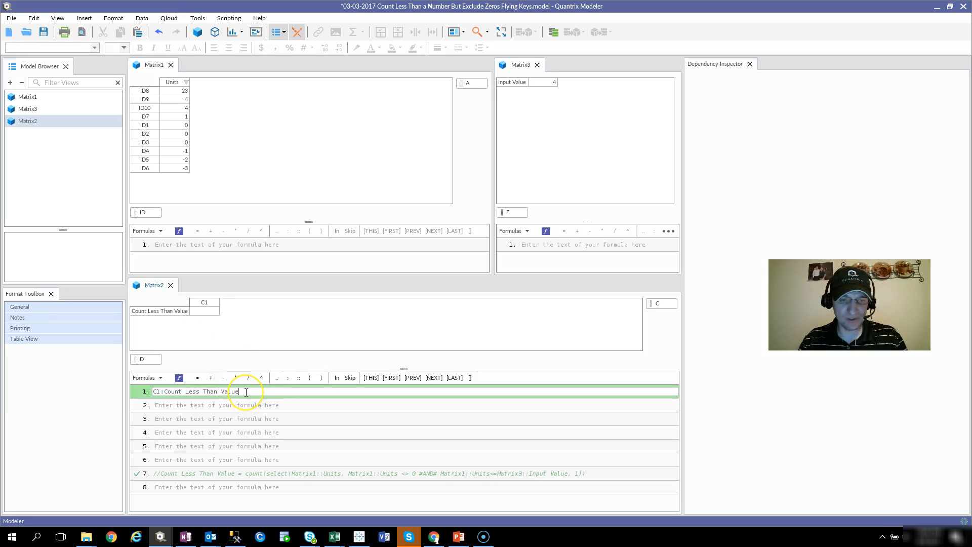
text(=)
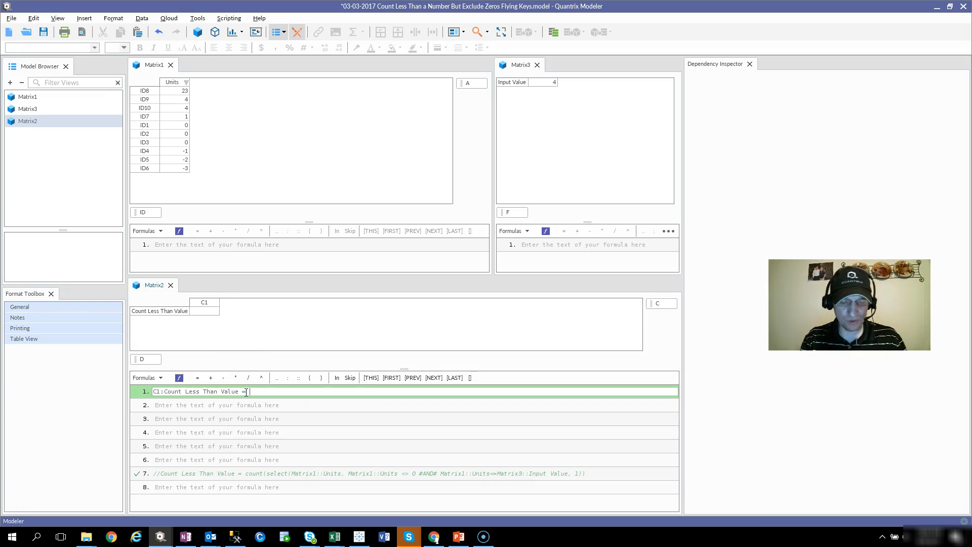
Step: Add a select function to formula 1 with Matrix1::Units as value list and the condition Matrix1::Units <= Matrix3::Input Value
text( select()
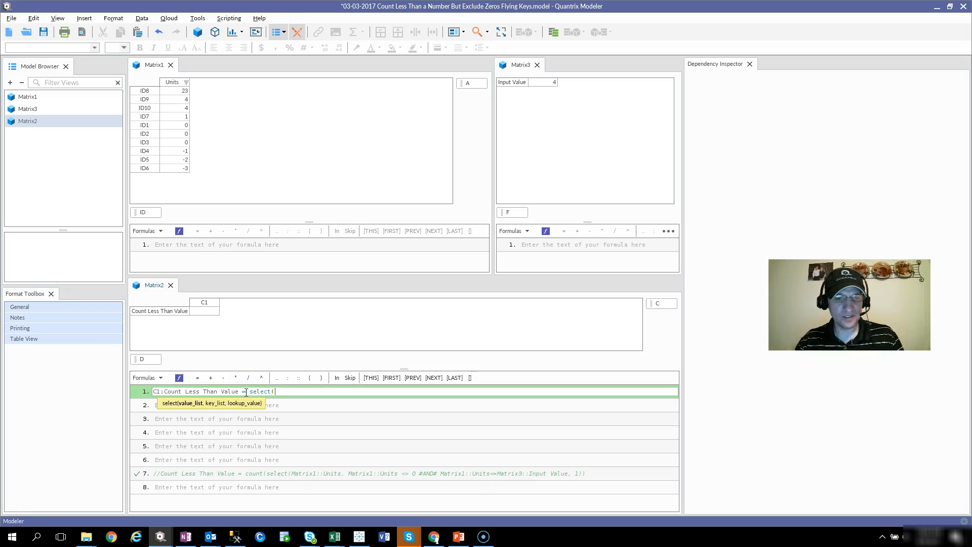
click(174, 84)
text(,)
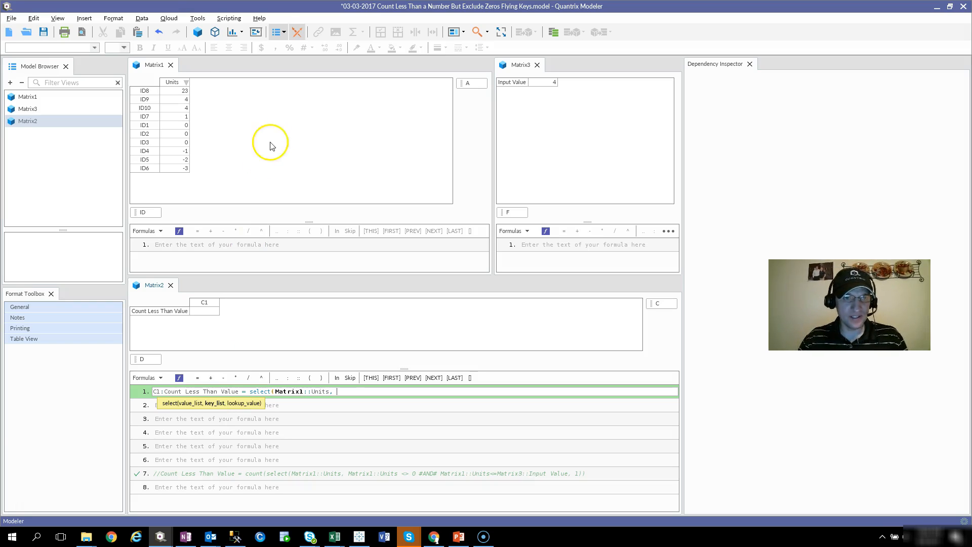
click(183, 83)
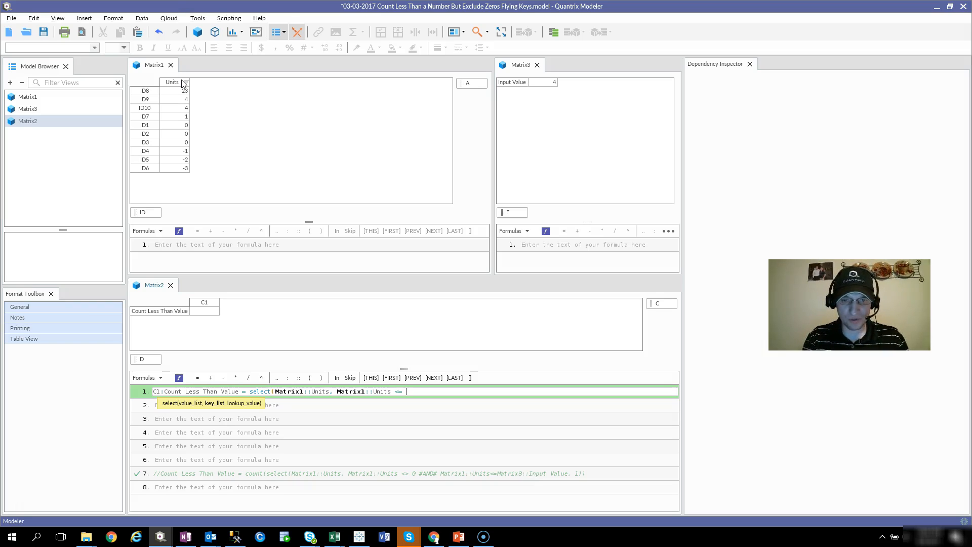
text(<=)
click(545, 82)
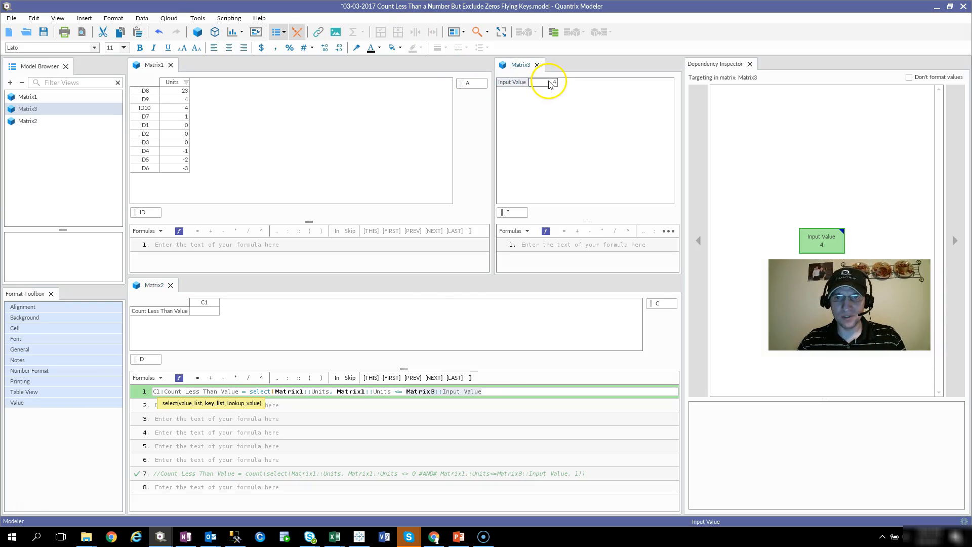
click(496, 390)
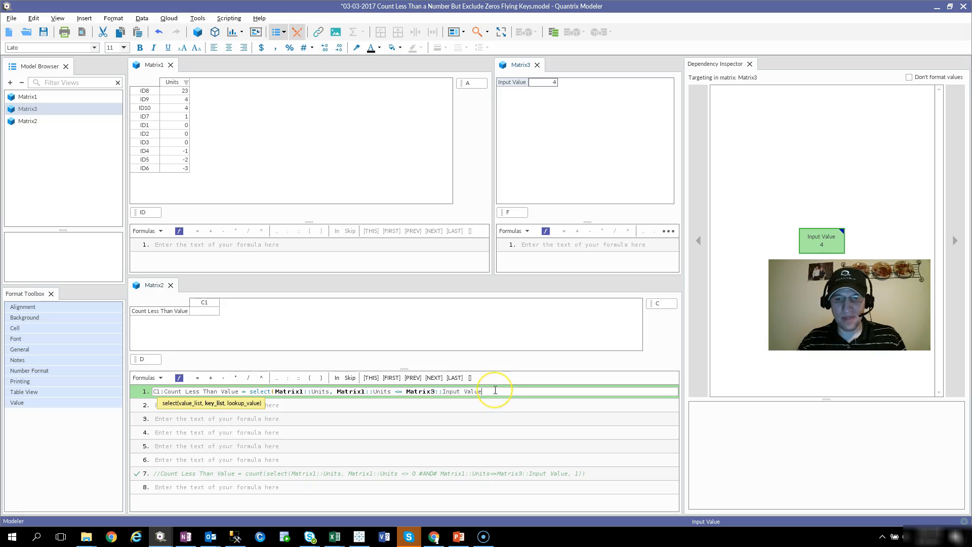
Step: Extend the condition with #AND# Matrix1::Units <> 0, set the lookup value to 1, and commit the select formula
text(#AND#)
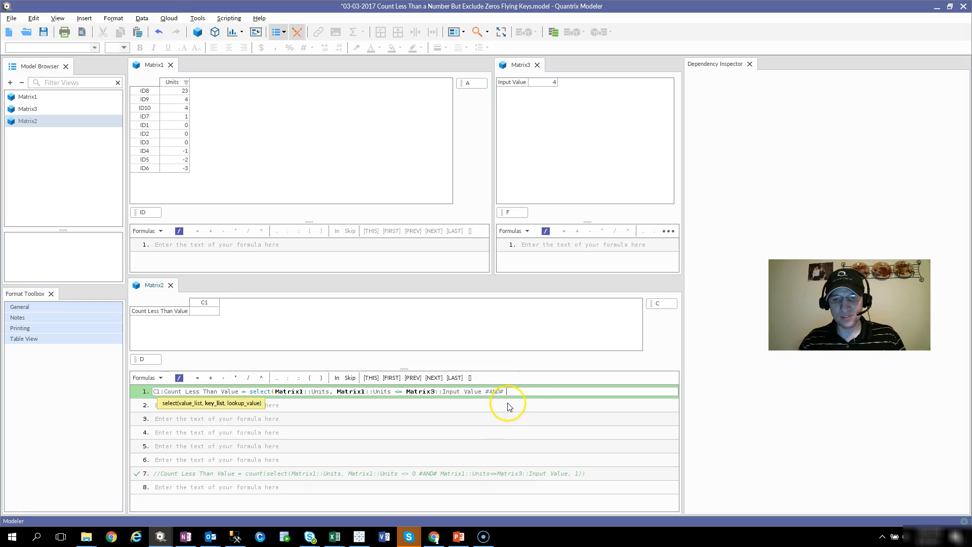
click(179, 86)
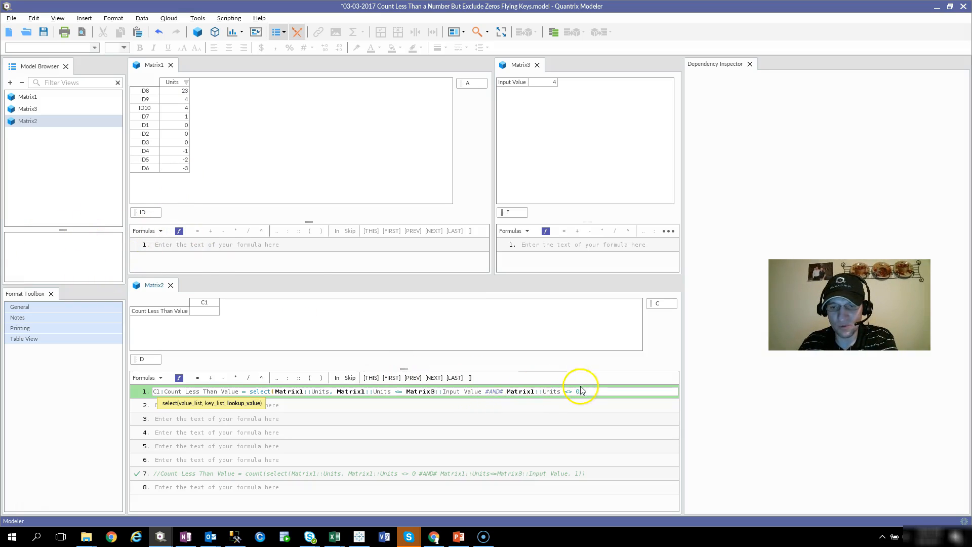
drag(583, 391, 508, 391)
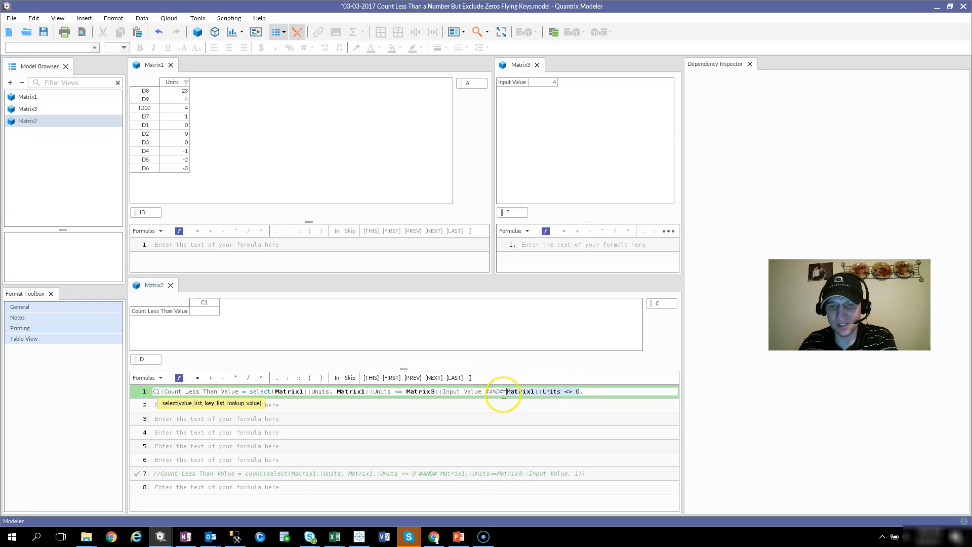
click(482, 392)
drag(486, 392, 341, 391)
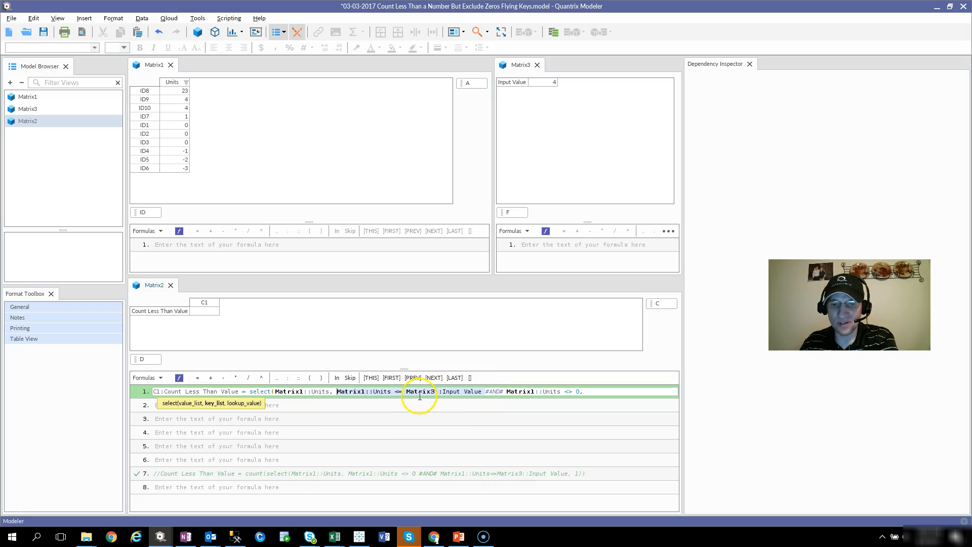
click(588, 392)
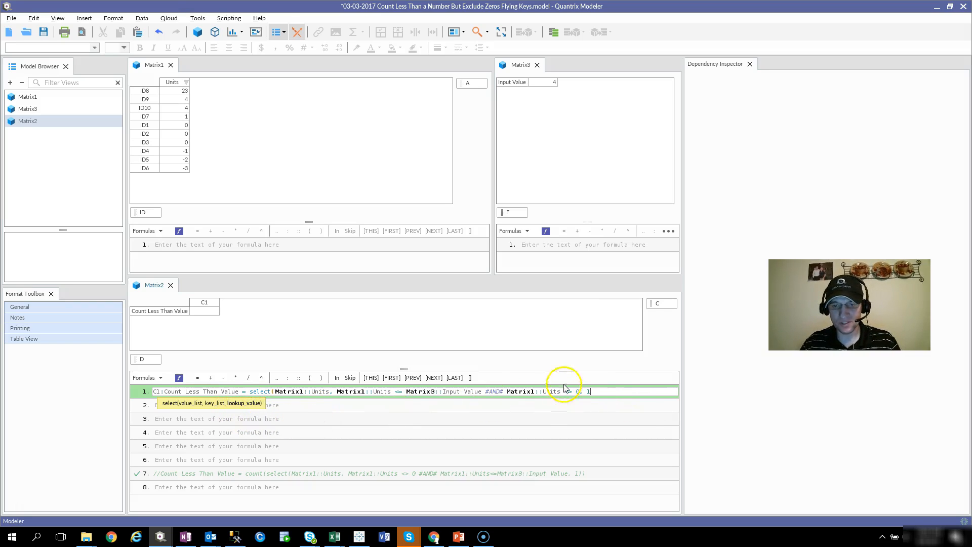
text())
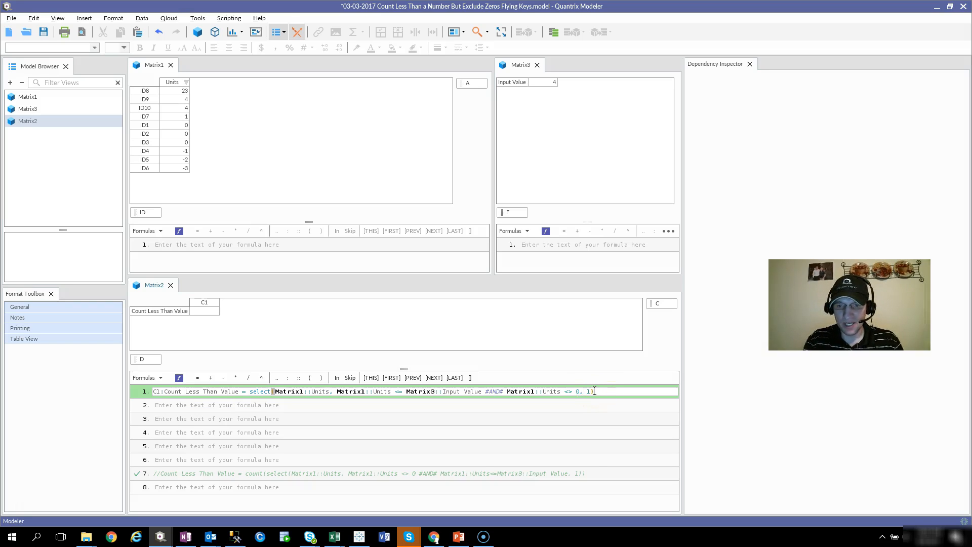
key(Return)
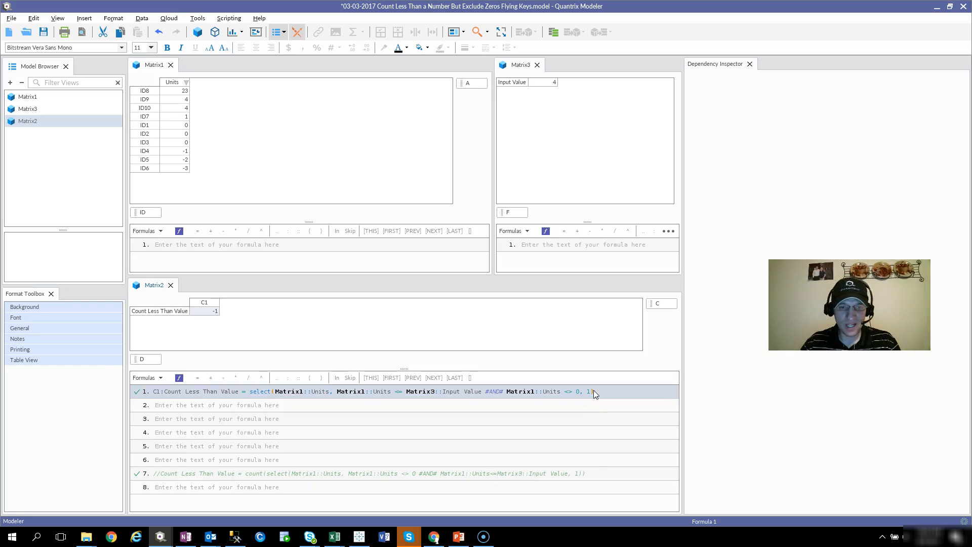
Step: Wrap the whole select expression of formula 1 in a count function
click(249, 395)
text(count()
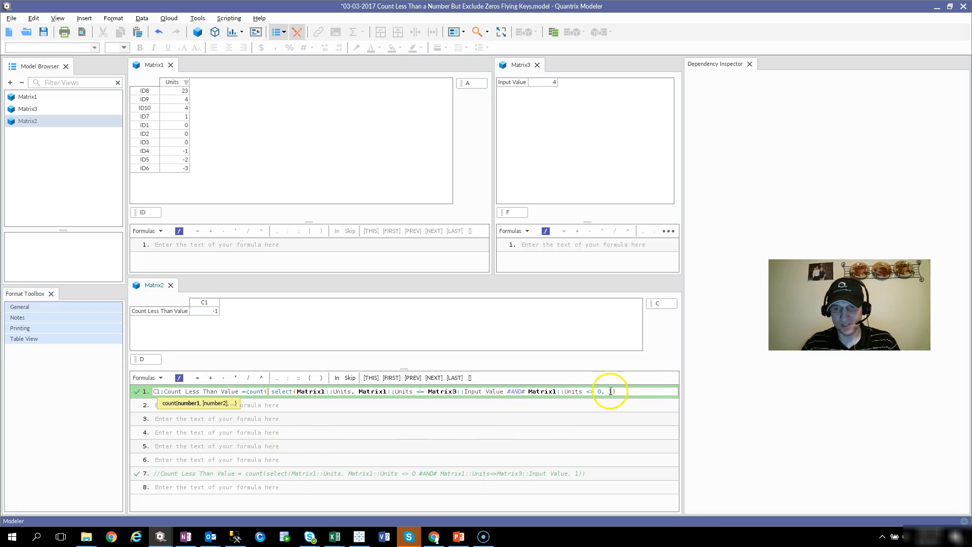
click(630, 390)
click(624, 391)
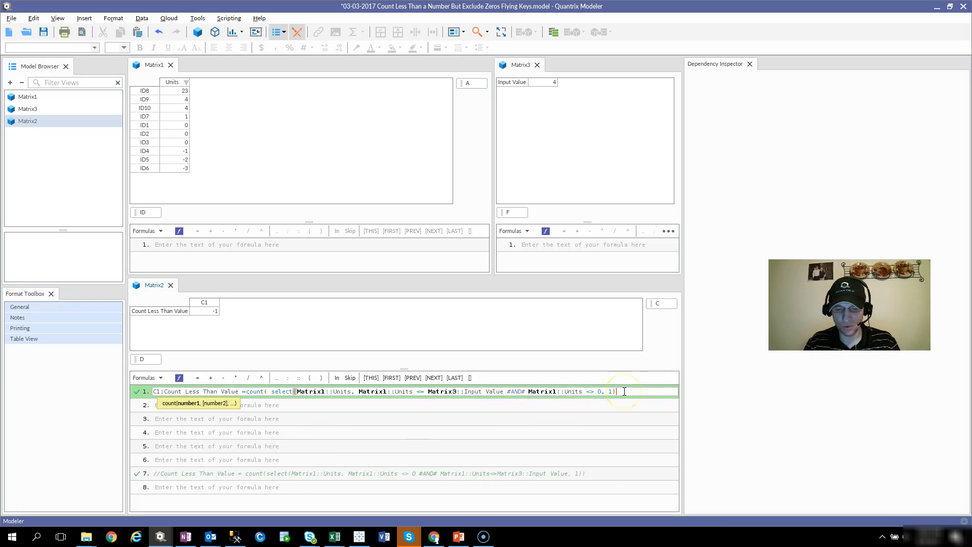
text())
key(Return)
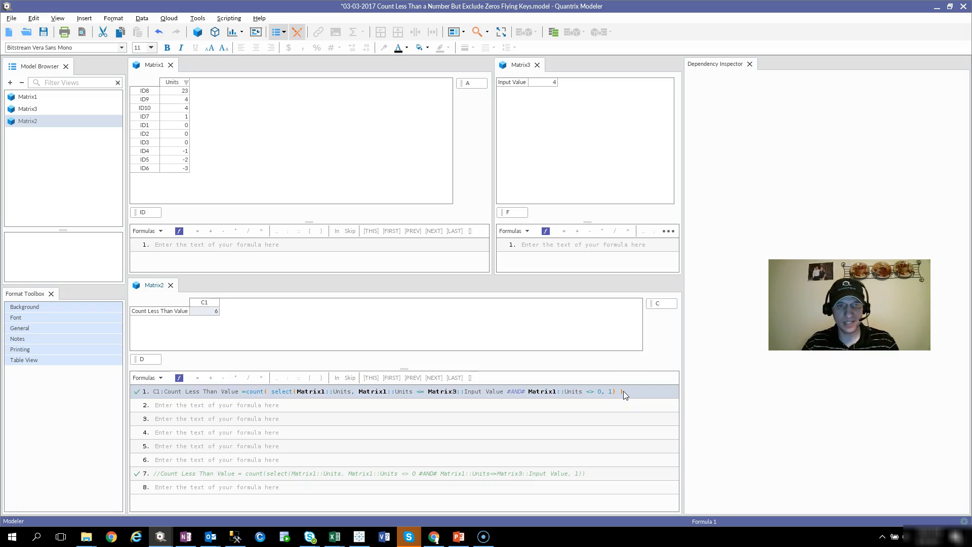
Step: Check the Count Less Than Value result against the Units of ID9, ID10, ID7 and ID4 to ID6
click(215, 312)
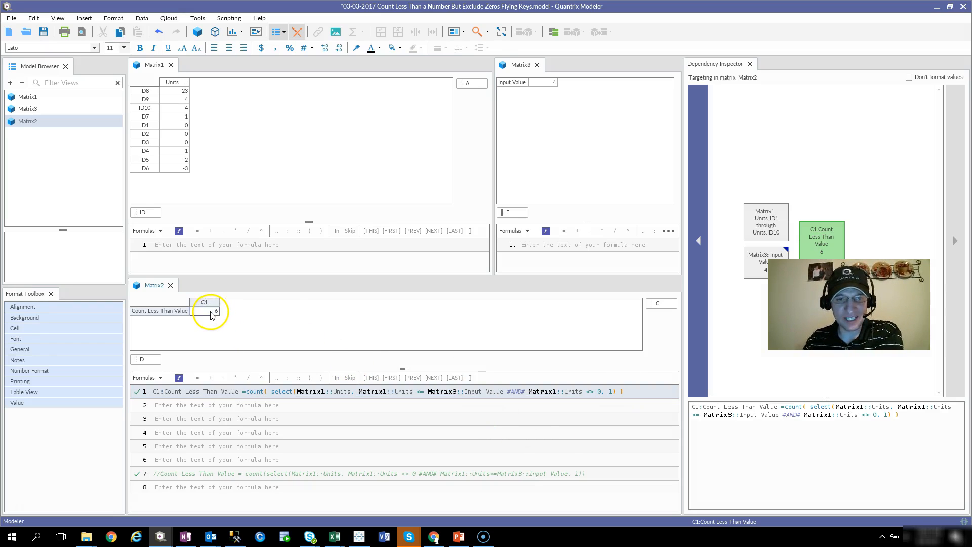
drag(178, 99, 177, 117)
drag(186, 151, 186, 175)
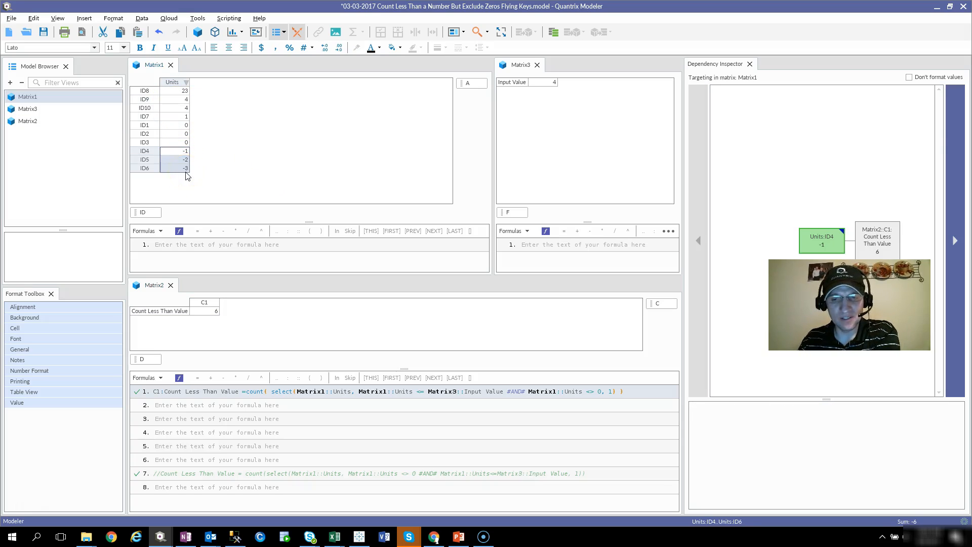
Step: Set the Input Value in Matrix3 to 1
click(547, 83)
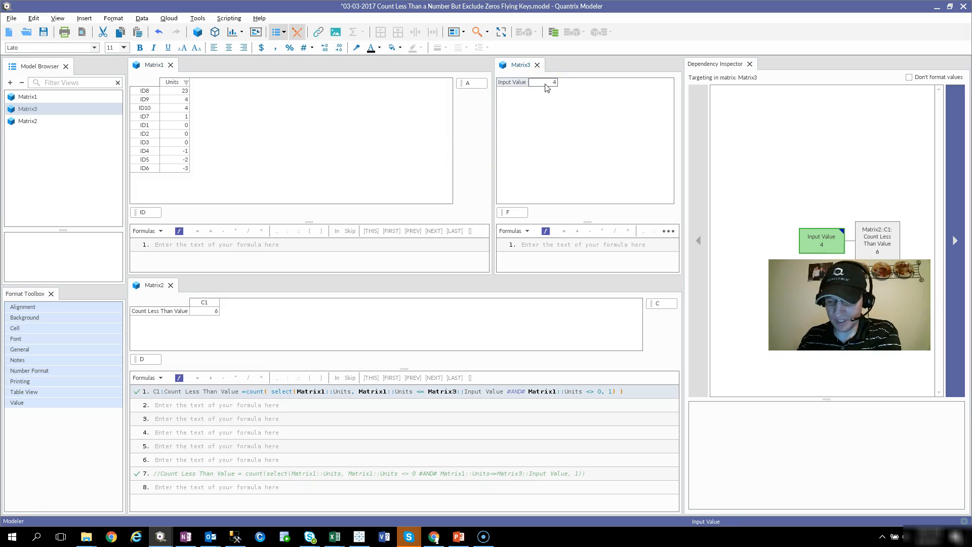
text(1)
key(Return)
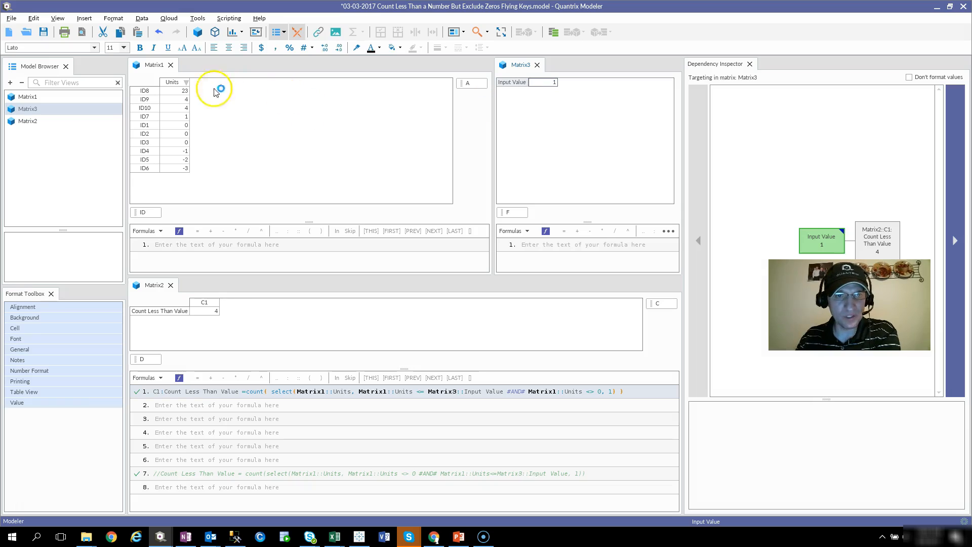
Step: Compare the recalculated count with the Units of ID7 and ID4 to ID6 and with the zero entries
click(216, 312)
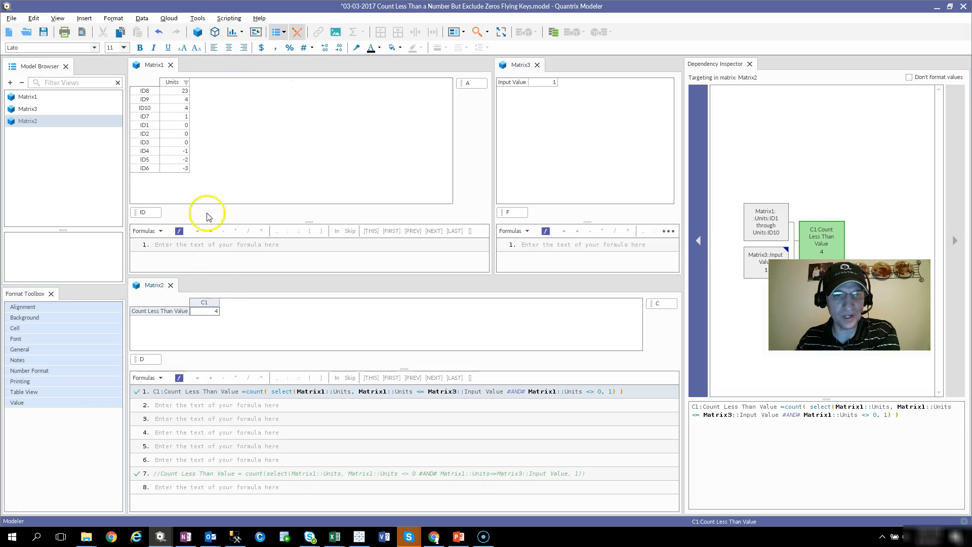
click(181, 108)
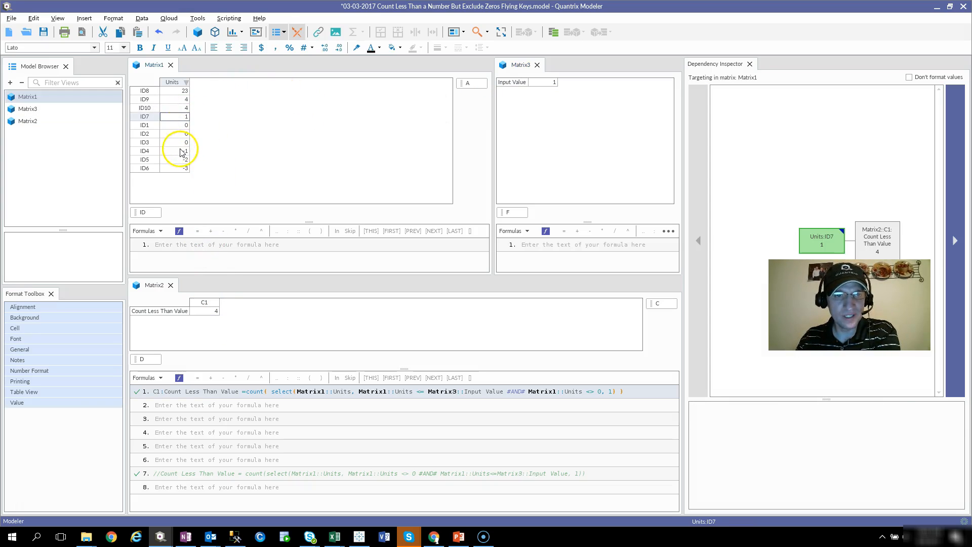
drag(185, 150, 186, 175)
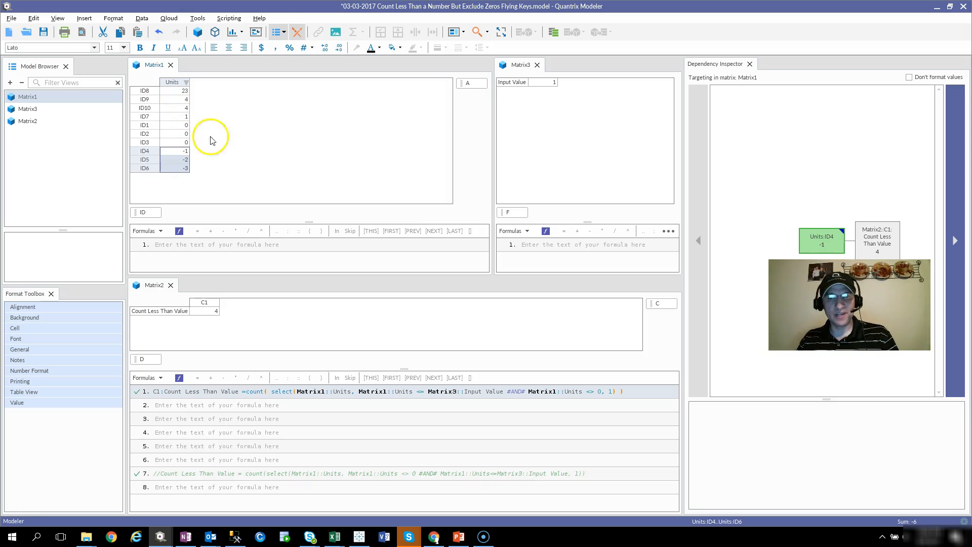
click(555, 84)
drag(183, 125, 183, 147)
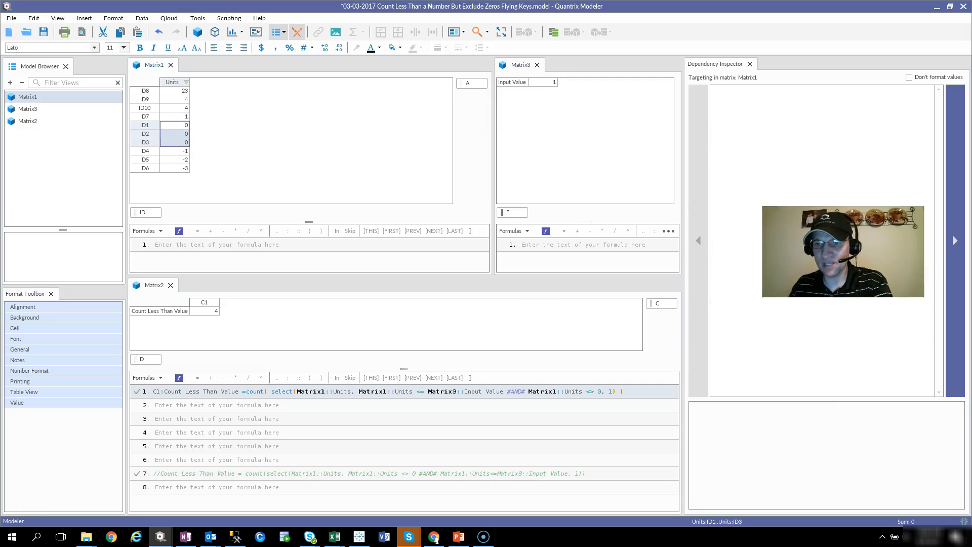
Step: Show the dependencies of the Count Less Than Value cell and widen the Dependency Inspector
click(205, 312)
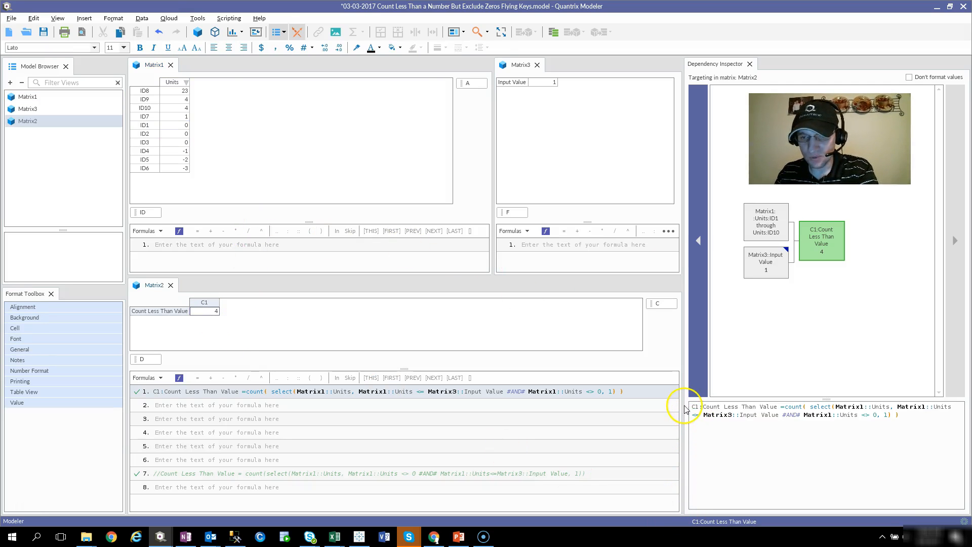
drag(683, 404, 383, 415)
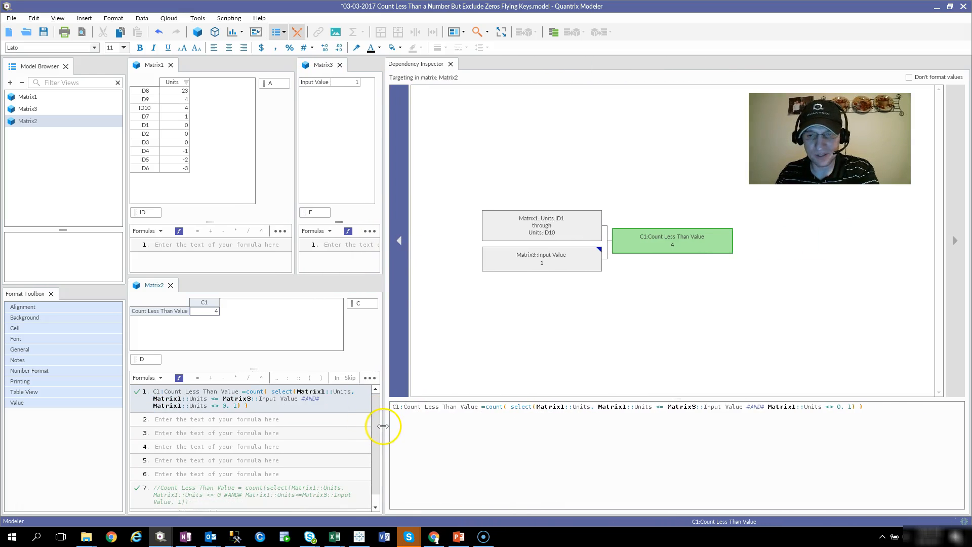
Step: Examine how the condition Matrix1::Units <= Matrix3::Input Value evaluates in the Dependency Inspector's formula
mouse_move(578, 411)
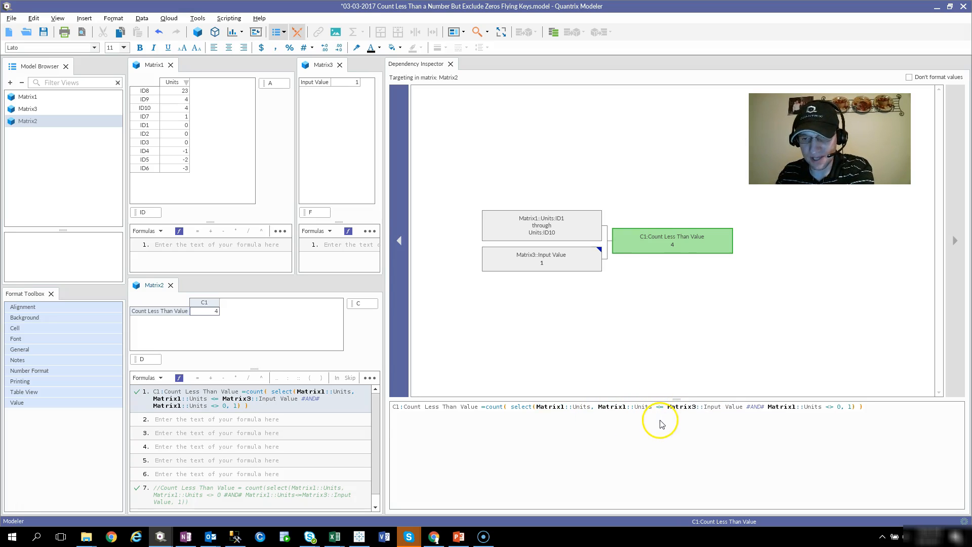
mouse_move(640, 412)
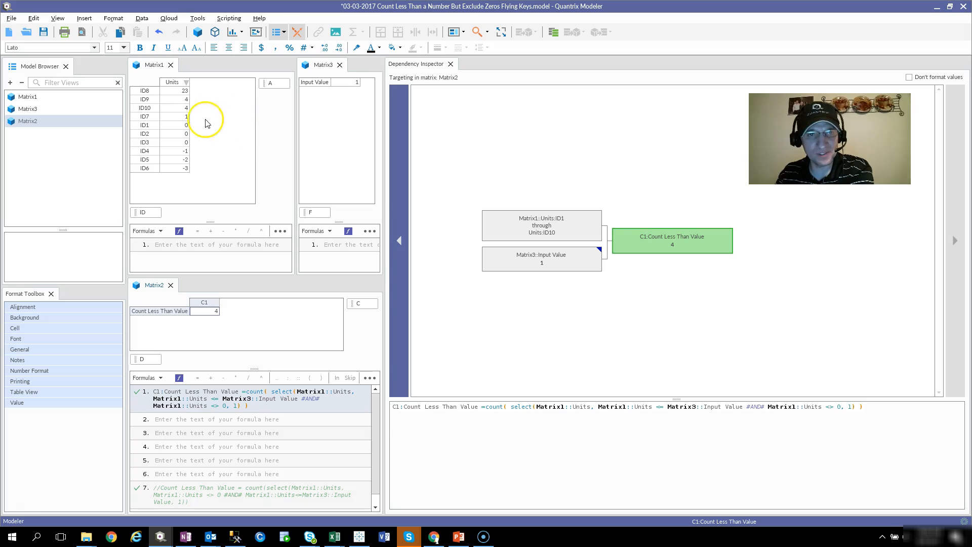
mouse_move(683, 413)
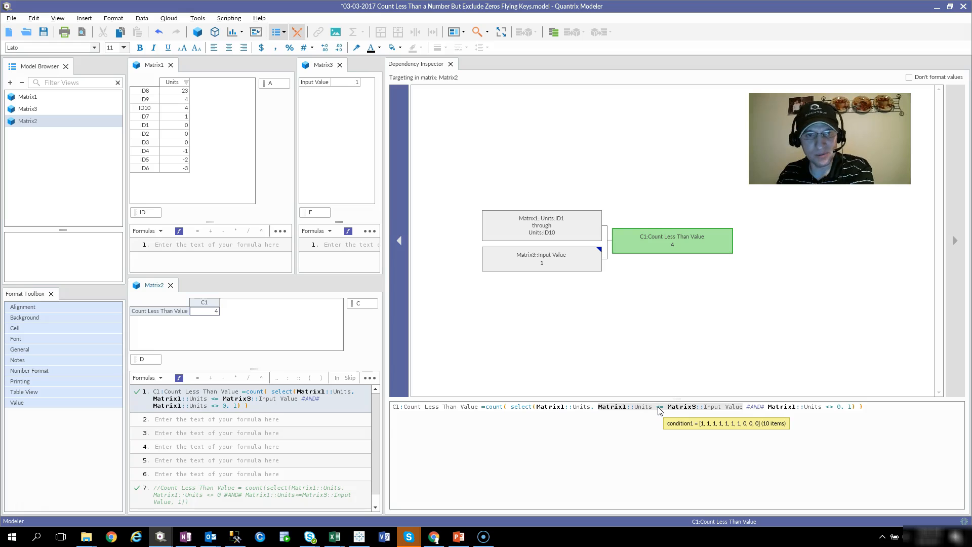
click(671, 416)
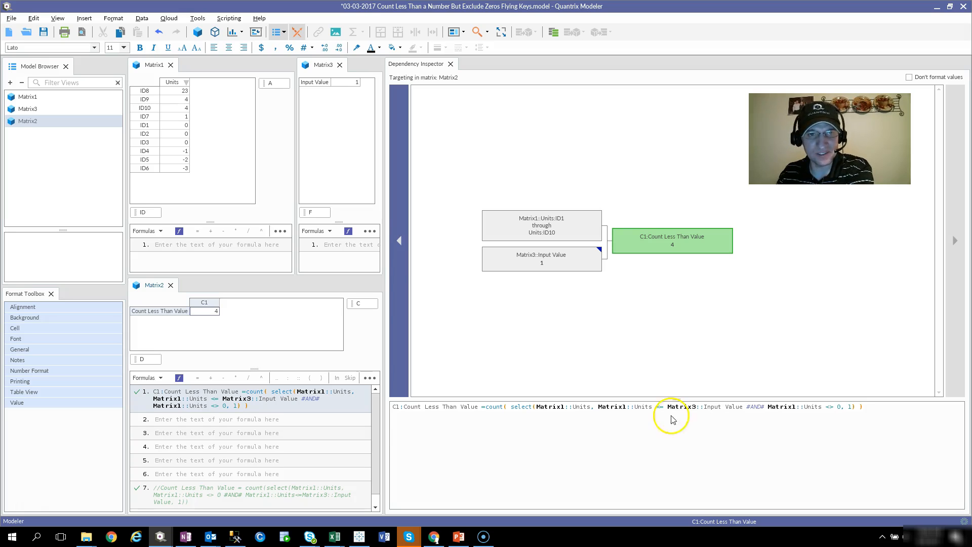
Step: Remove the sorting from the Units column of Matrix1 so the items return to ID order
click(186, 82)
right_click(185, 82)
mouse_move(228, 311)
click(288, 325)
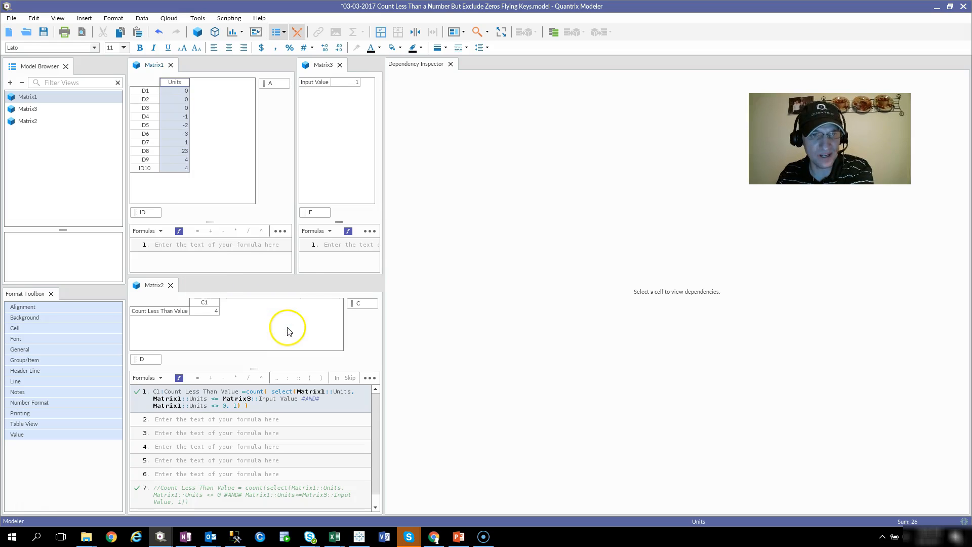
click(180, 117)
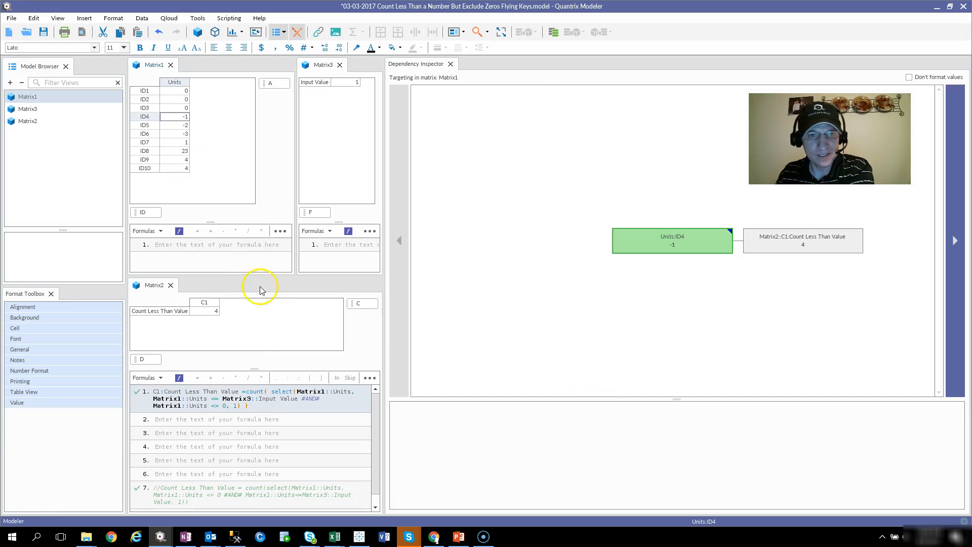
Step: Compare the evaluated list of the <= Input Value condition for Count Less Than Value with the Units of ID8 to ID10
click(210, 313)
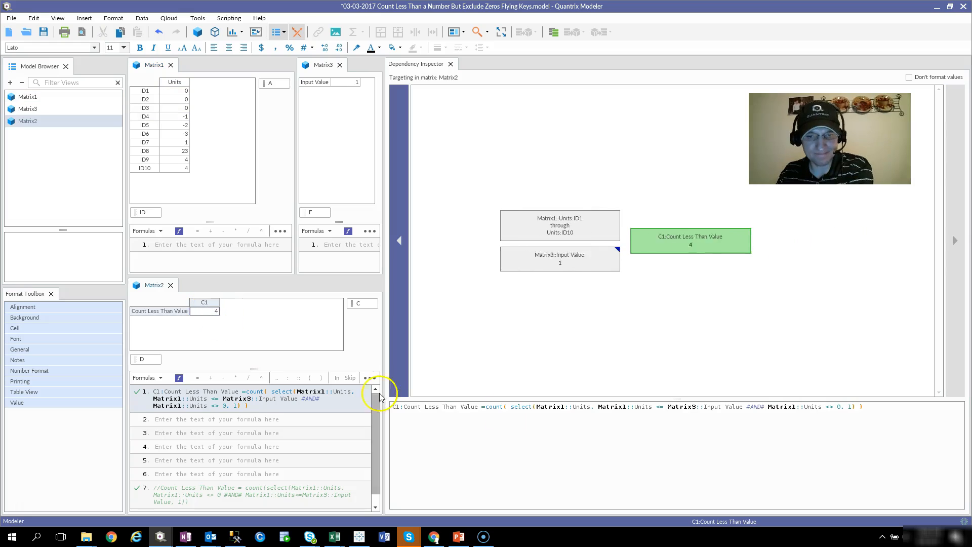
mouse_move(662, 412)
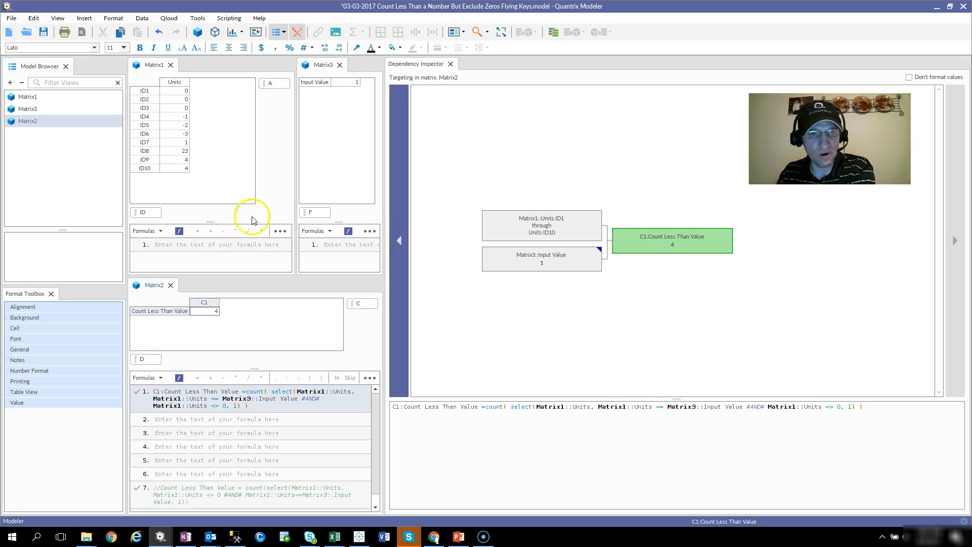
drag(186, 154, 188, 169)
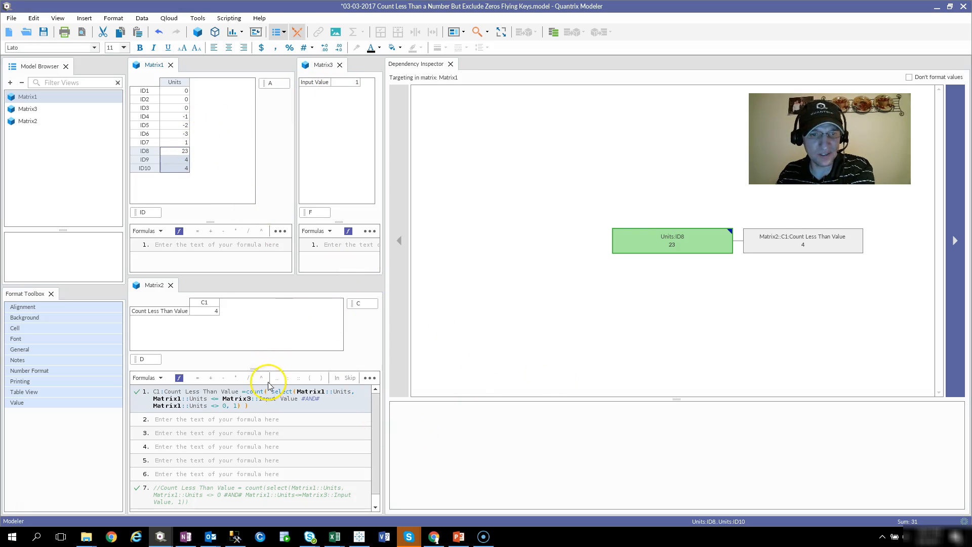
click(208, 311)
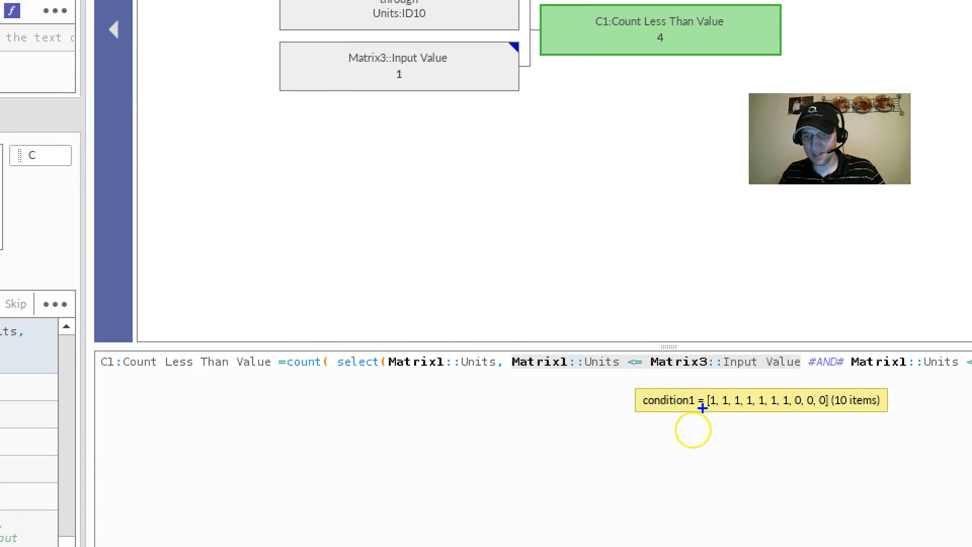
mouse_move(701, 385)
mouse_down()
mouse_move(823, 414)
mouse_move(793, 414)
mouse_up()
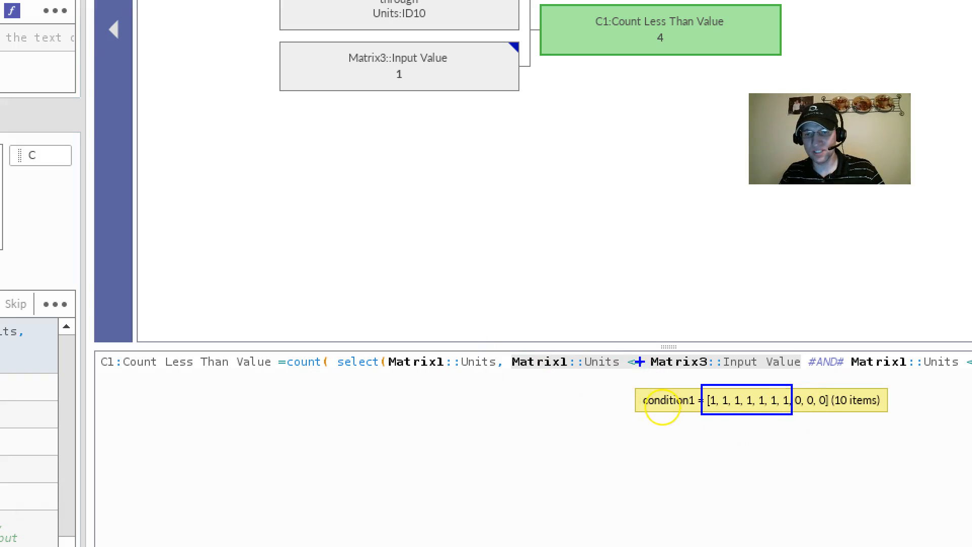
drag(627, 349, 644, 372)
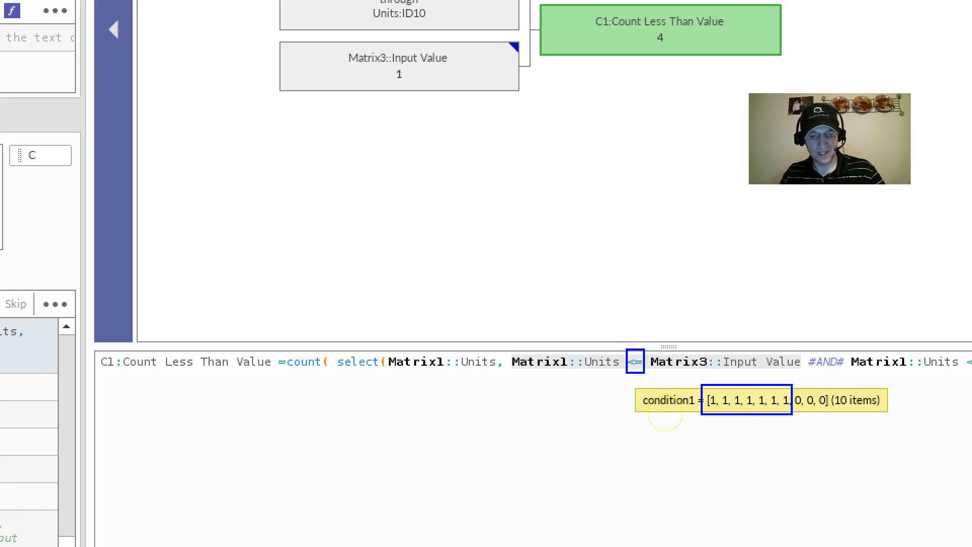
key(Escape)
Step: Compare the evaluated list of the Matrix1::Units <> 0 condition with the Units of ID4 to ID10 and ID1 to ID3
mouse_move(759, 409)
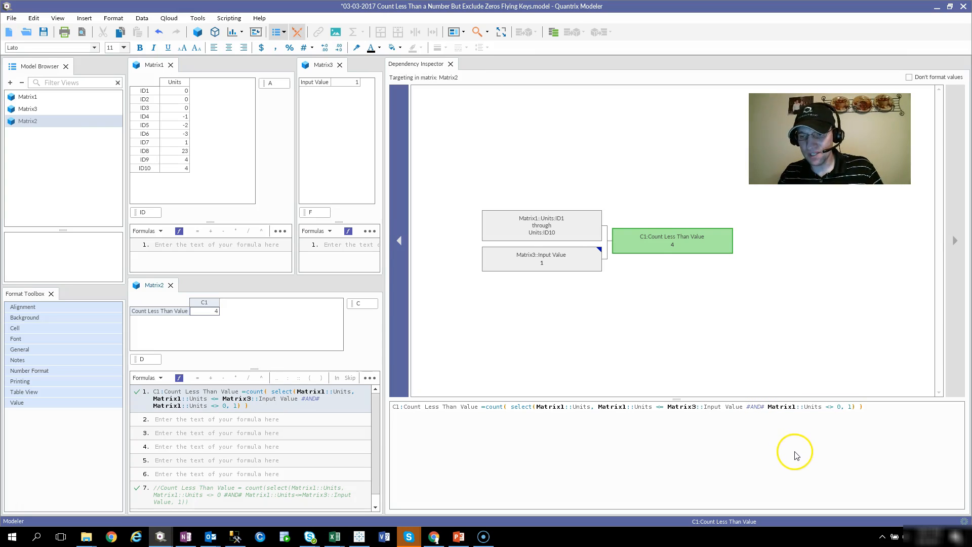
mouse_move(831, 410)
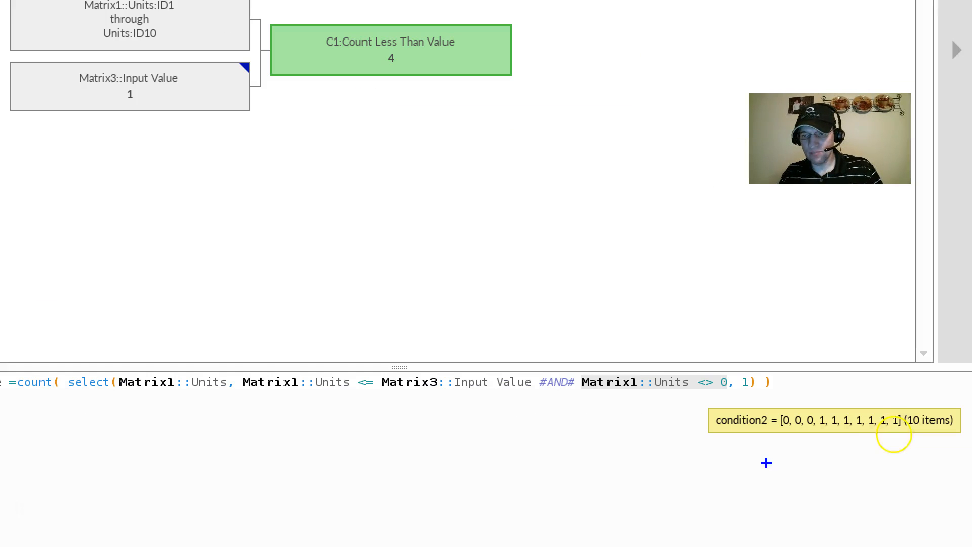
mouse_move(810, 411)
mouse_down()
mouse_move(828, 424)
mouse_move(910, 429)
mouse_up()
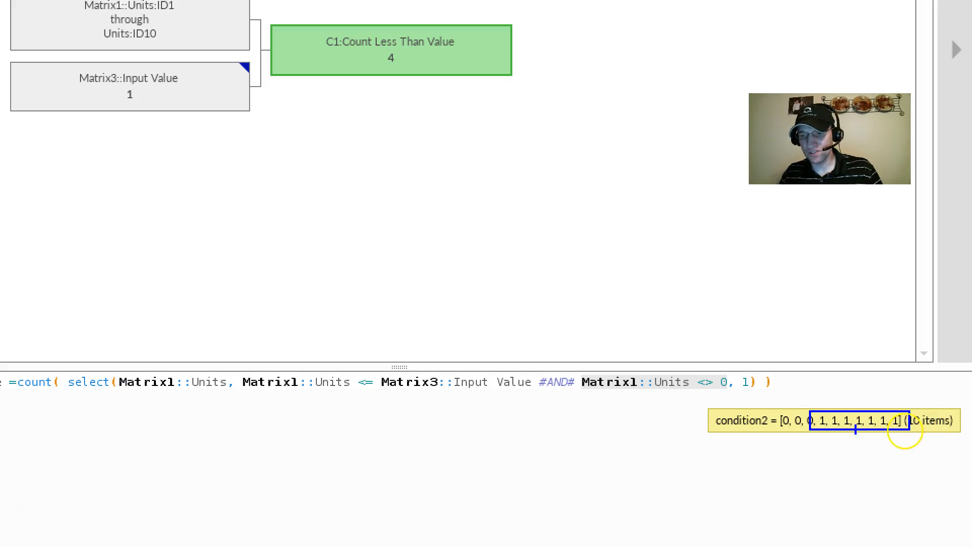
key(Escape)
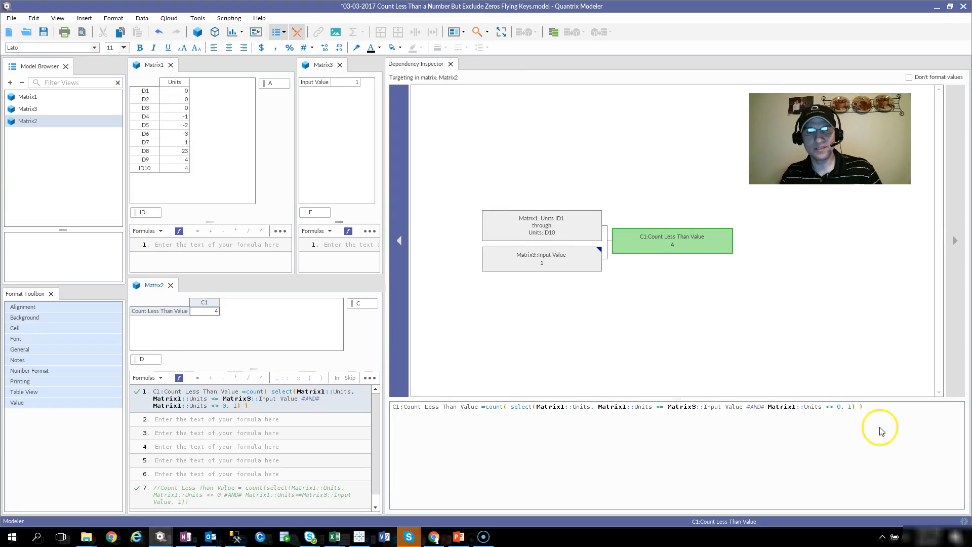
drag(187, 118, 185, 167)
drag(186, 92, 184, 105)
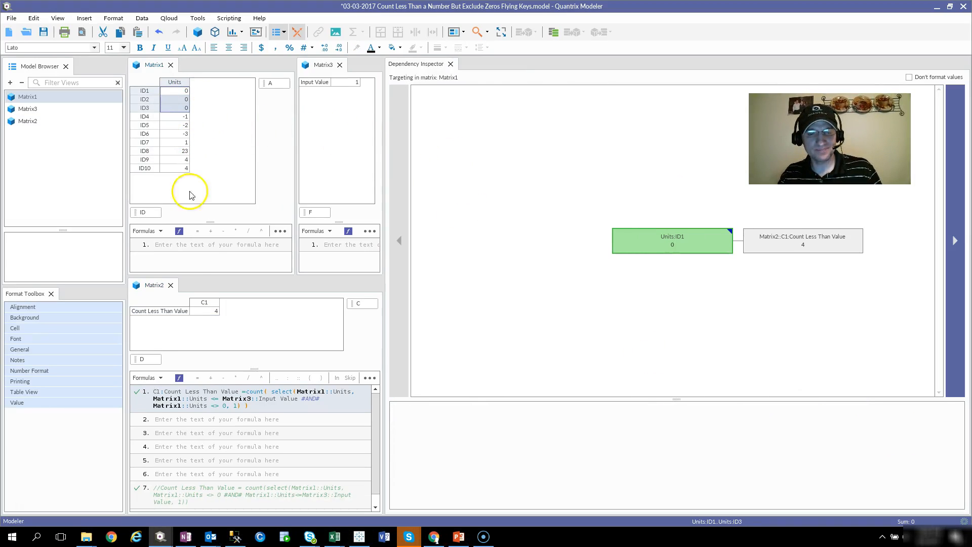
Step: Examine the combined #AND# key list of the Count Less Than Value formula against the Units of ID4 to ID7
click(211, 311)
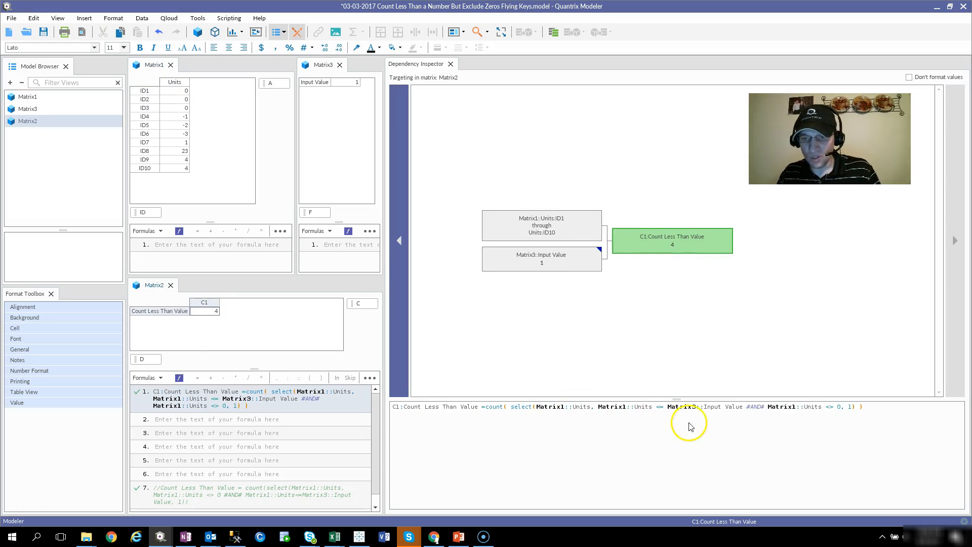
mouse_move(761, 412)
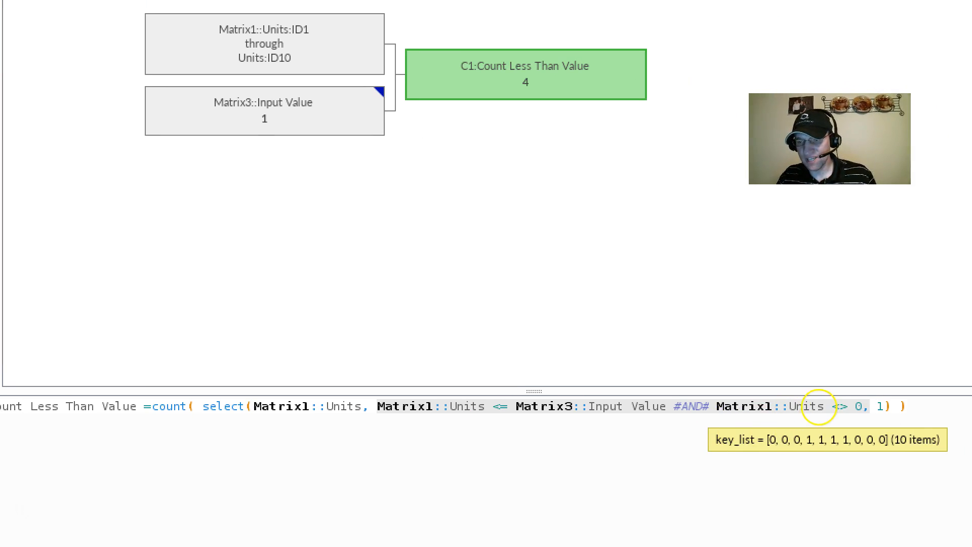
mouse_move(803, 427)
mouse_down()
mouse_move(823, 449)
mouse_move(853, 453)
mouse_up()
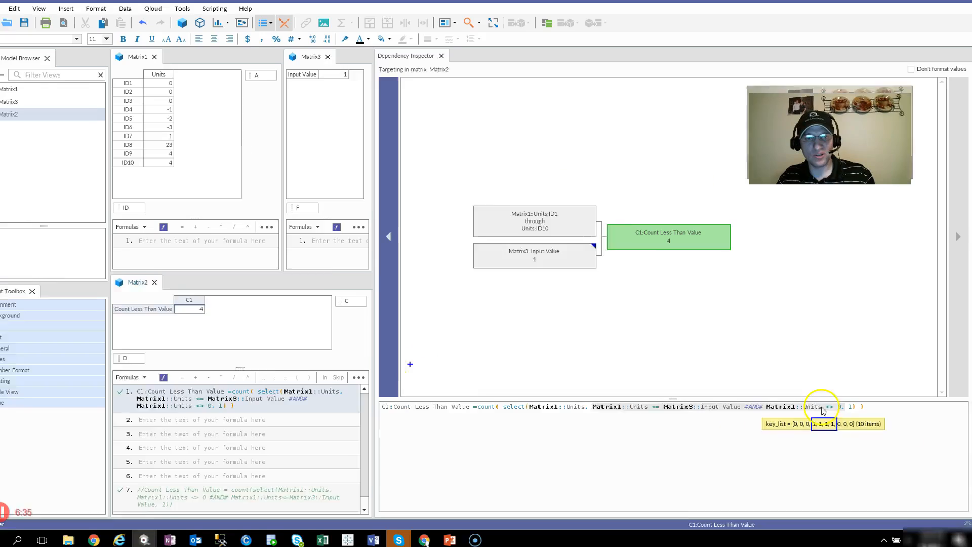
drag(169, 107, 172, 136)
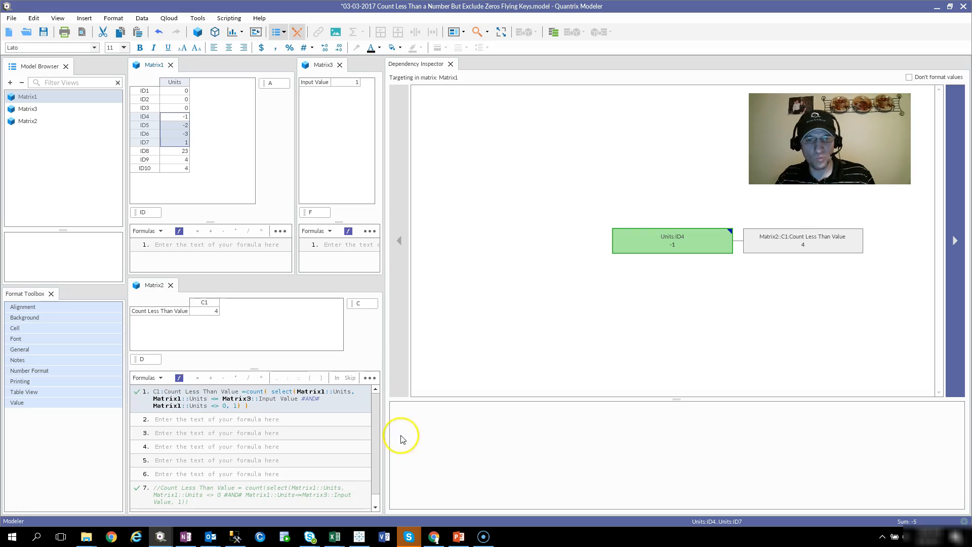
Step: Examine the items the select function passes to count in the Count Less Than Value formula, and narrow the Dependency Inspector
click(213, 311)
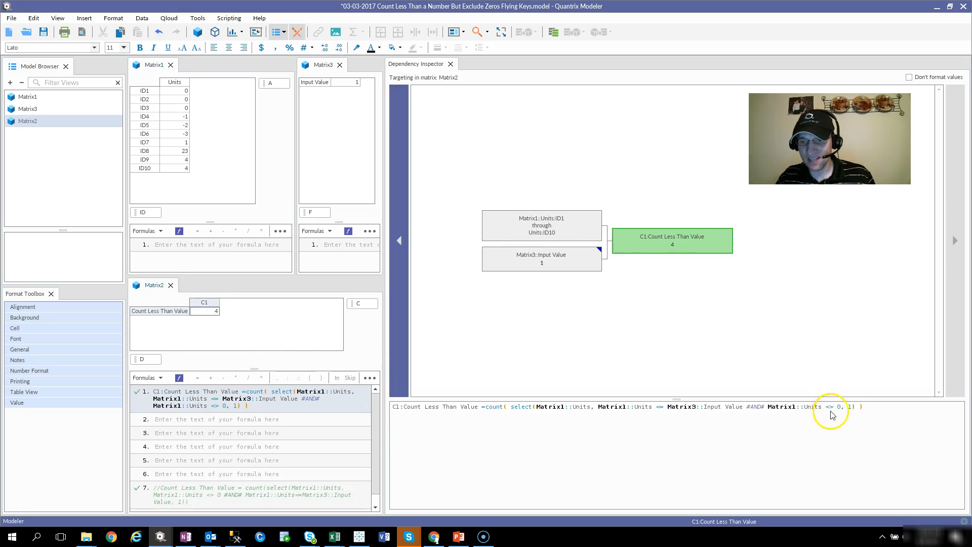
mouse_move(797, 413)
mouse_move(756, 409)
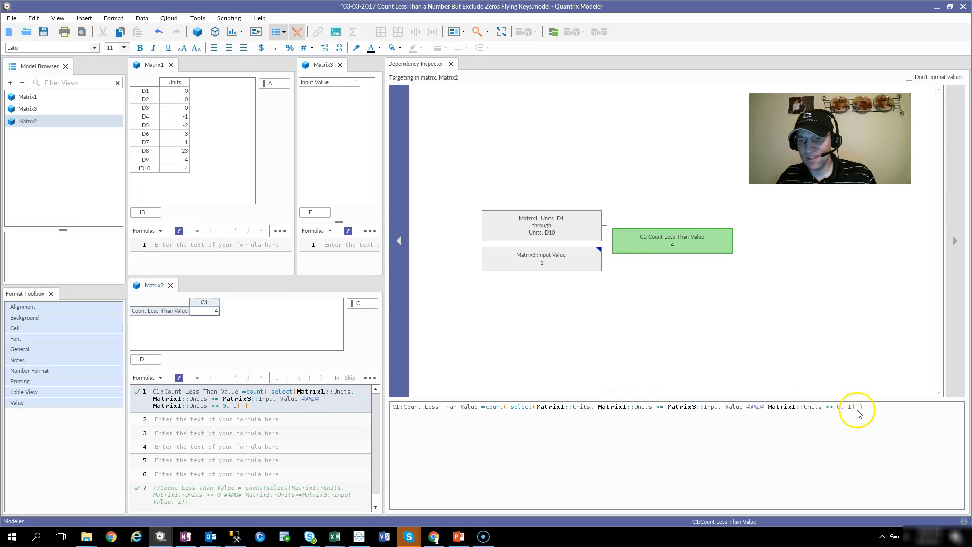
mouse_move(526, 413)
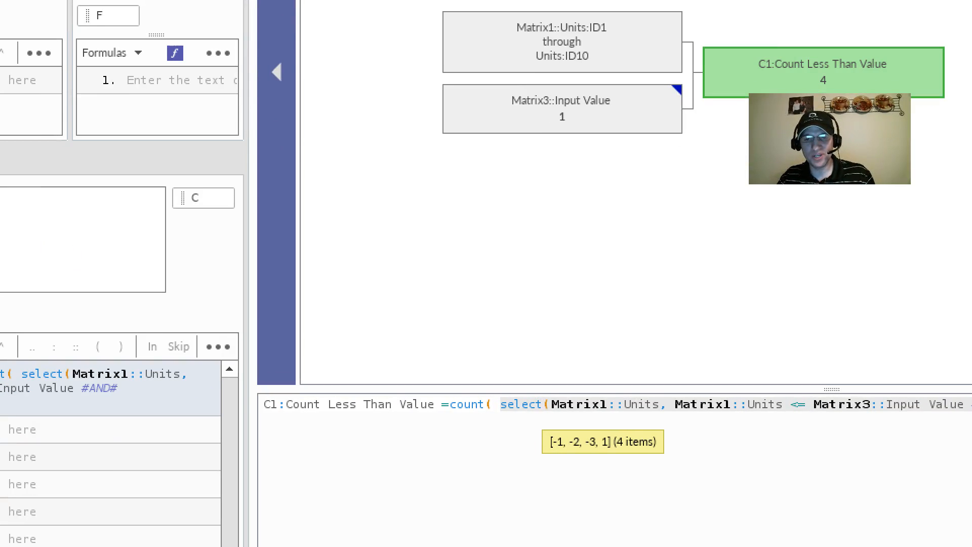
drag(441, 387, 498, 426)
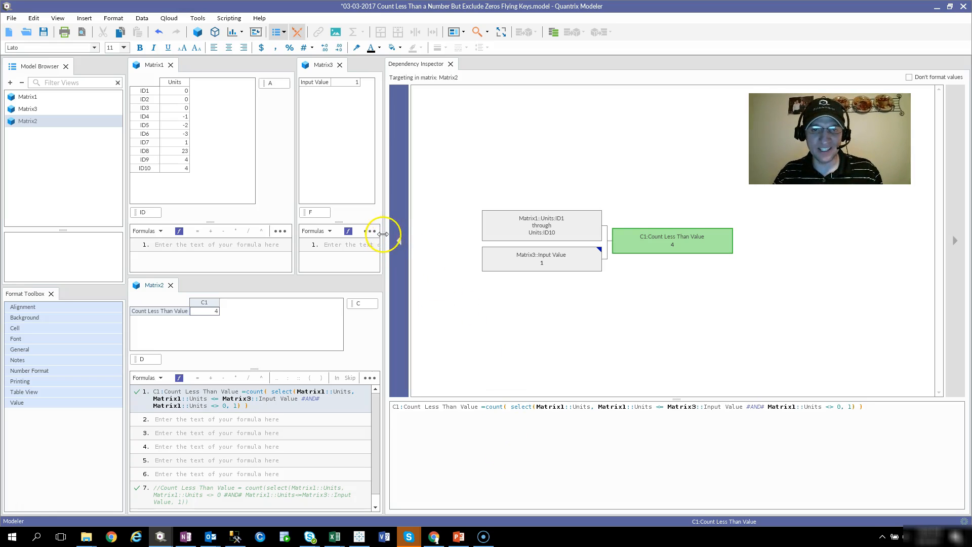
drag(387, 239, 641, 263)
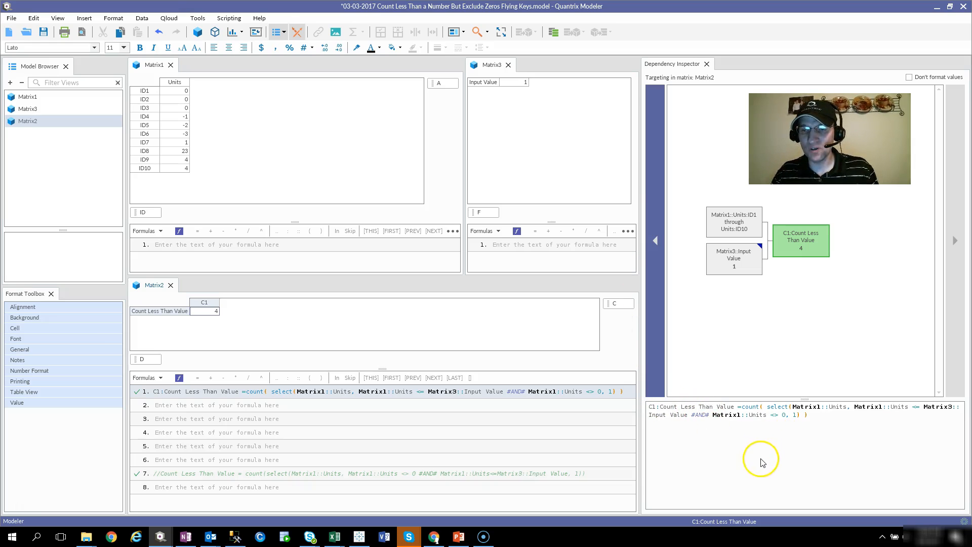